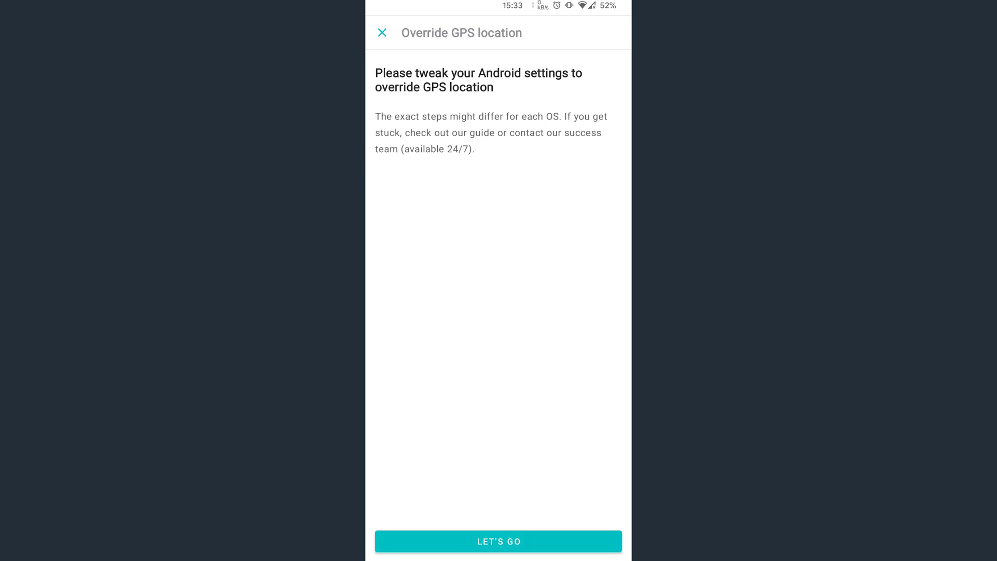
Start the GPS override setup and check About phone, which shows developer mode already enabled.
{"action": "left_click", "coordinate": [499, 541]}
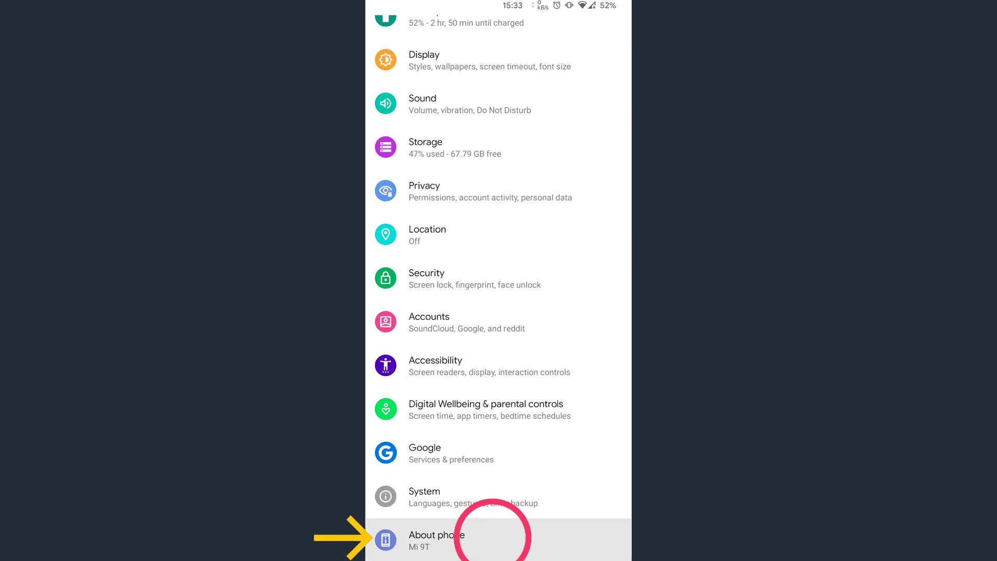
{"action": "left_click", "coordinate": [493, 536]}
{"action": "scroll", "coordinate": [498, 468], "scroll_direction": "down", "scroll_amount": 5}
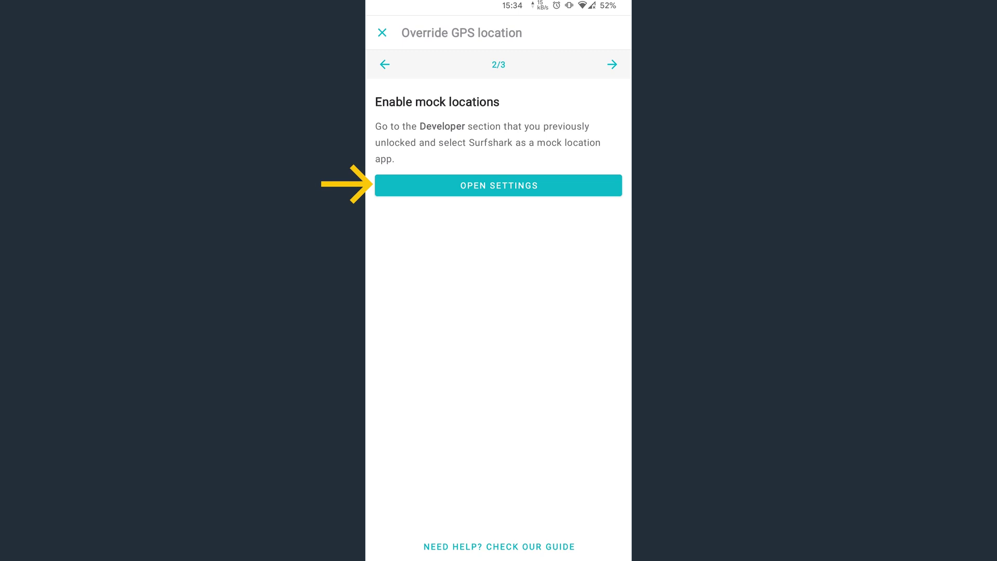
Set Surfshark as the mock location app in Developer options.
{"action": "left_click", "coordinate": [495, 184]}
{"action": "scroll", "coordinate": [498, 312], "scroll_direction": "down", "scroll_amount": 5}
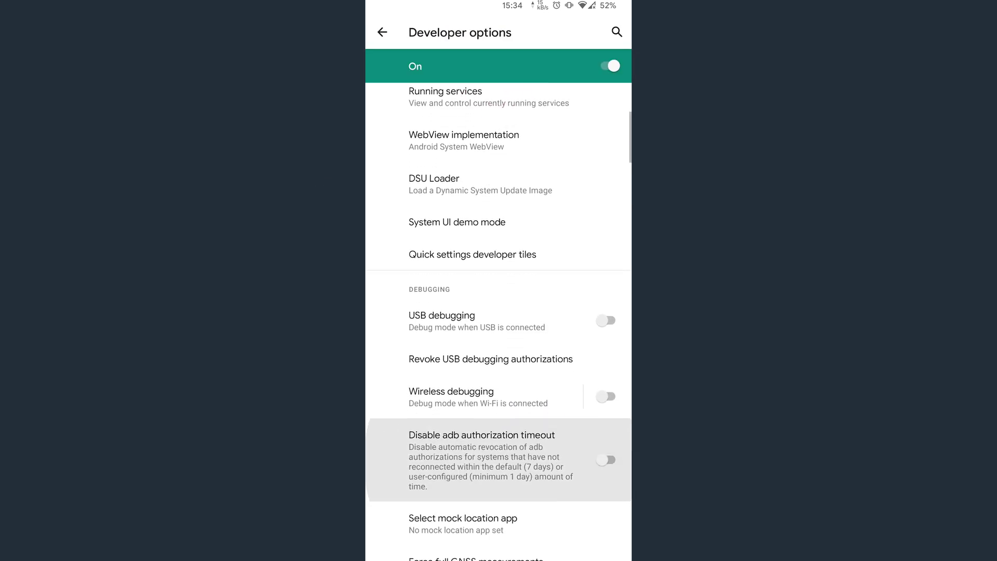
{"action": "scroll", "coordinate": [498, 322], "scroll_direction": "down", "scroll_amount": 2}
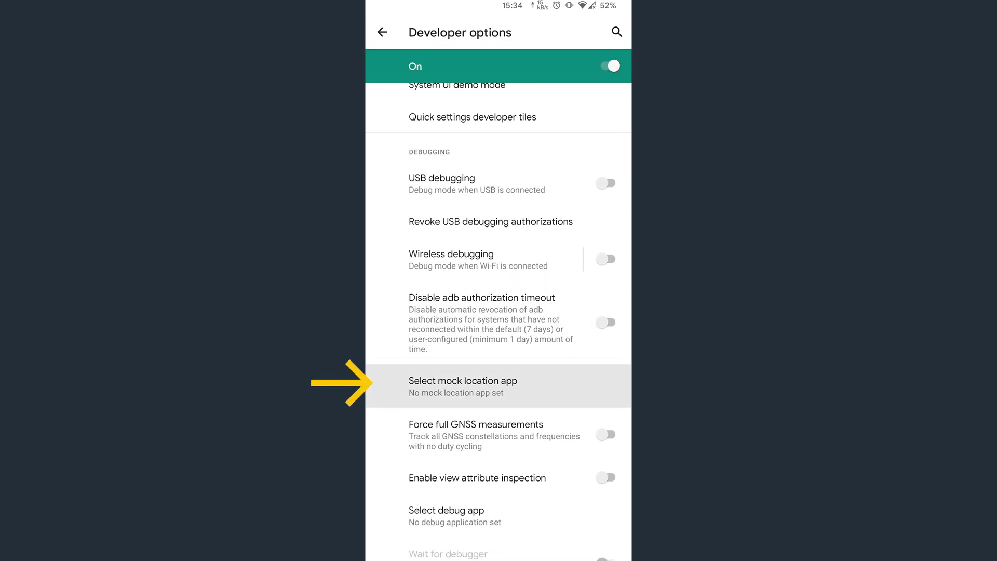
{"action": "left_click", "coordinate": [424, 379]}
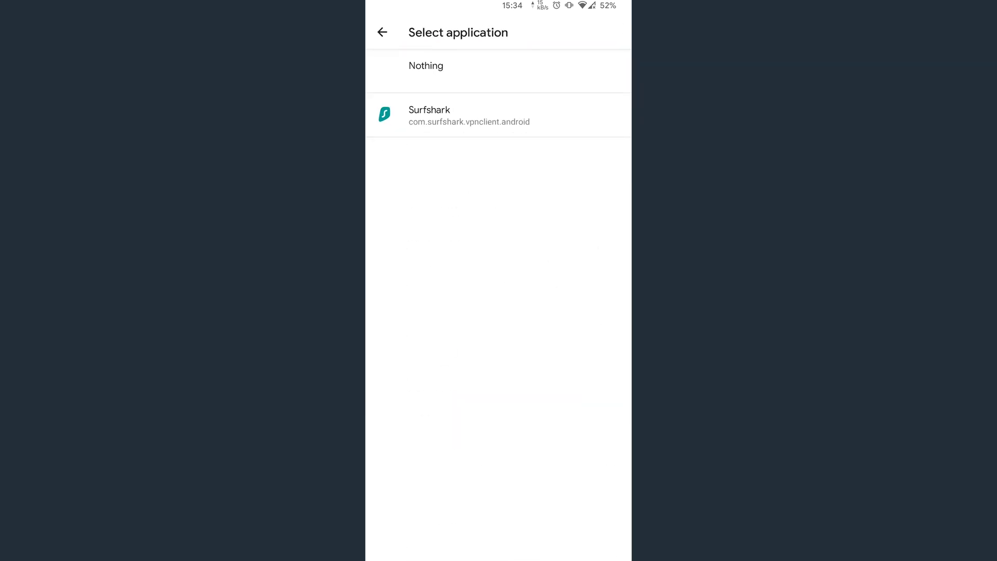
{"action": "left_click", "coordinate": [490, 115]}
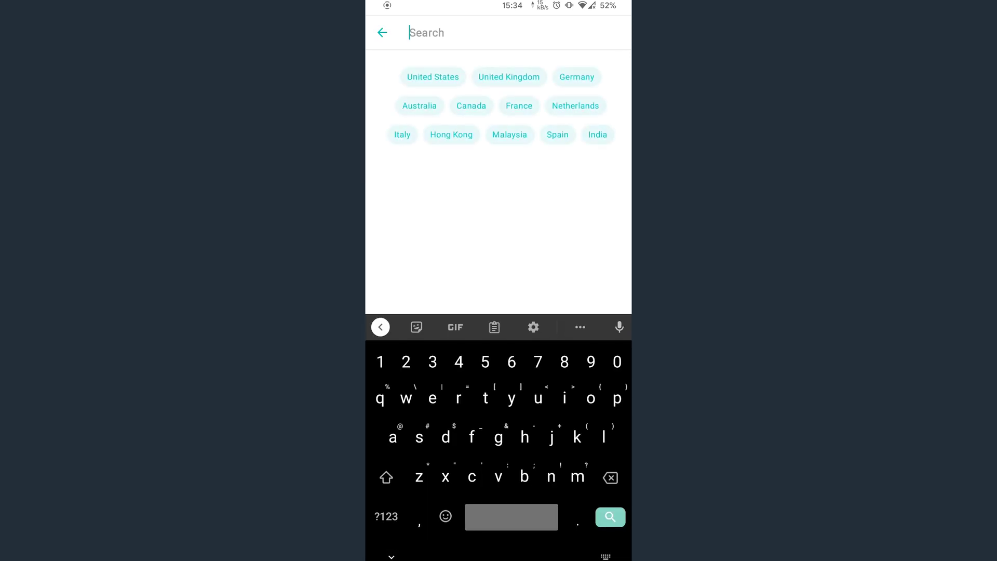
Connect Surfshark to the Luxembourg server from the location search results.
{"action": "left_click", "coordinate": [492, 88]}
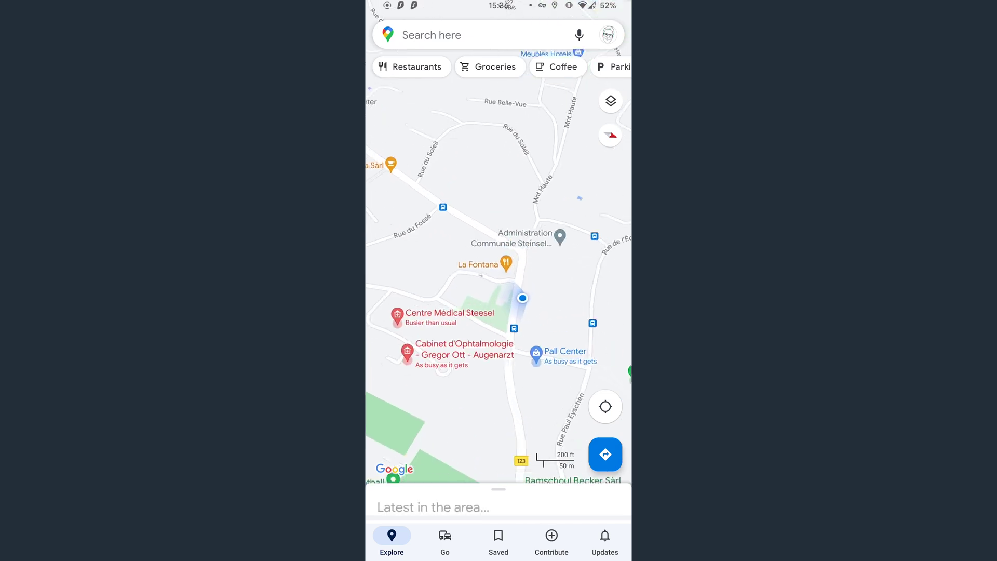
Zoom out in Google Maps to see the location dot at Steinsel, Luxembourg.
{"action": "scroll", "coordinate": [499, 249], "scroll_direction": "down", "scroll_amount": 3}
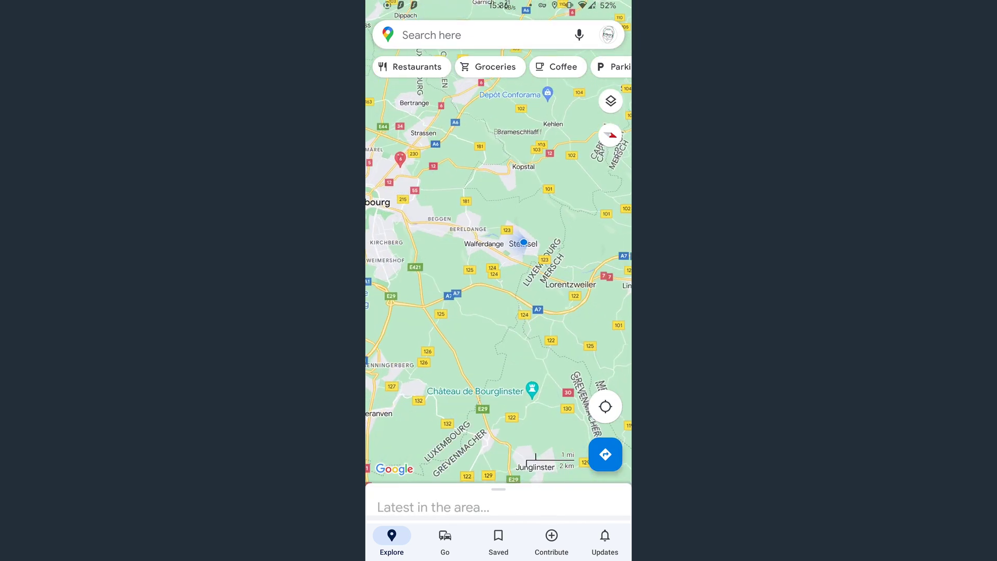